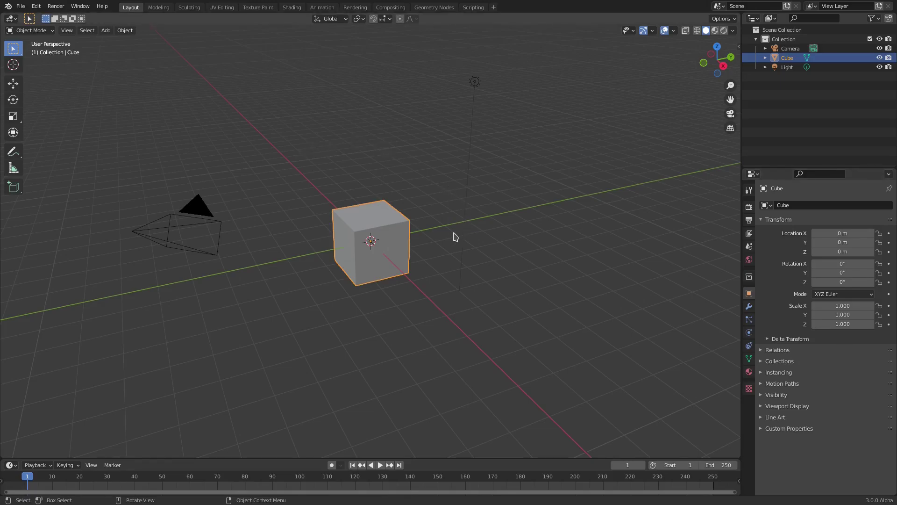
Delete the default light from the scene.
{"action": "left_click_drag", "start_coordinate": [541, 110], "coordinate": [423, 68]}
{"action": "key", "text": "Delete"}
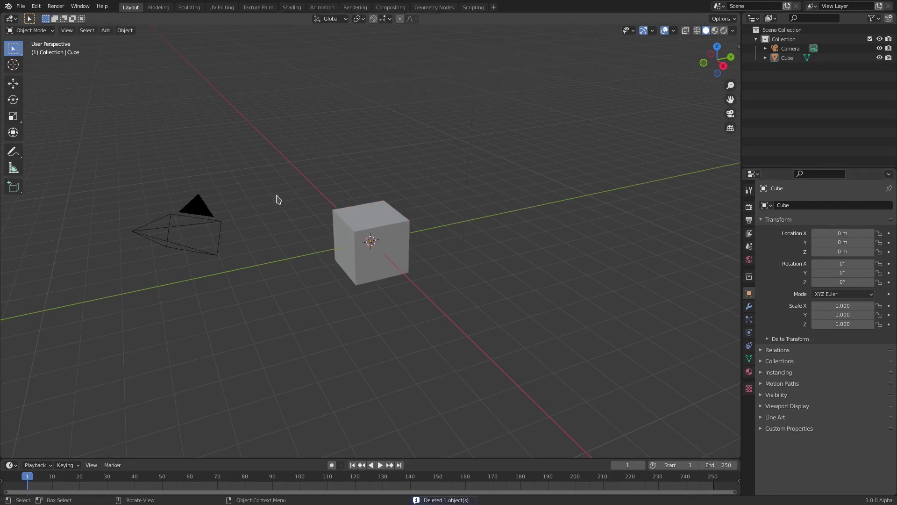
{"action": "left_click_drag", "start_coordinate": [265, 255], "coordinate": [182, 157]}
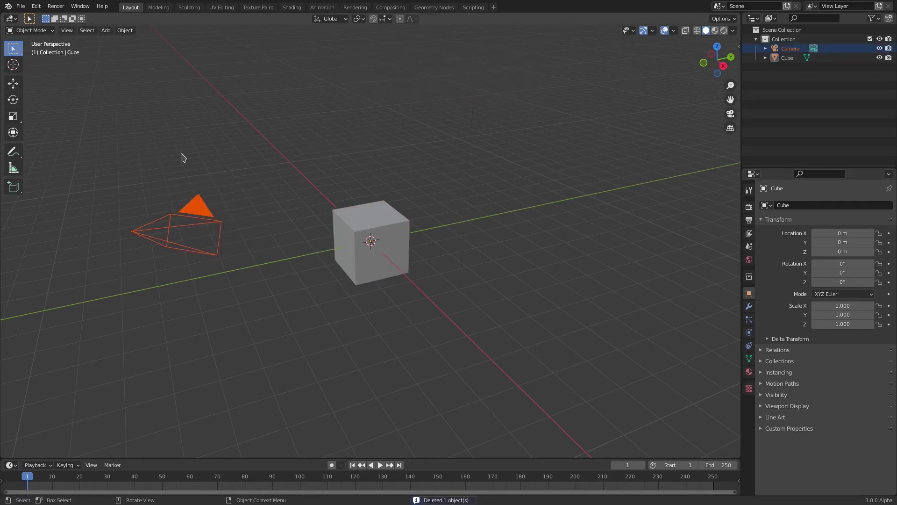
{"action": "left_click", "coordinate": [501, 176]}
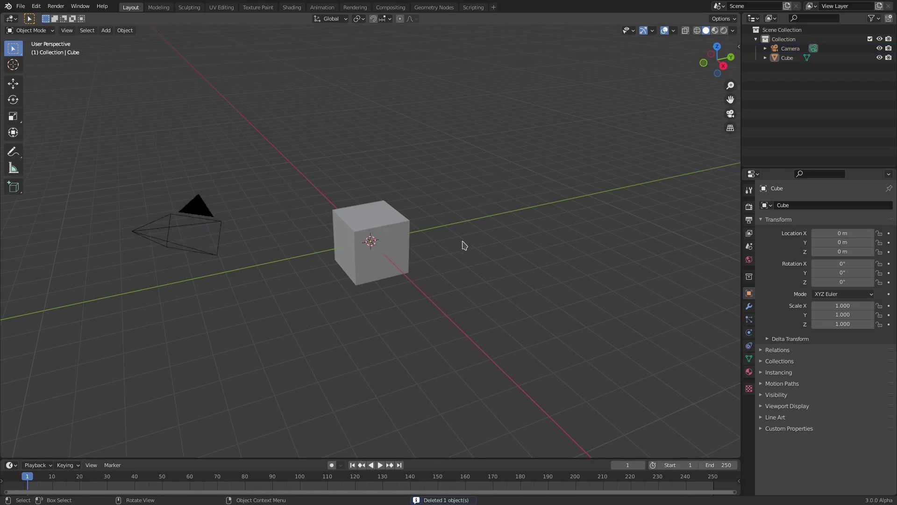
Add a plane mesh at the origin.
{"action": "key", "text": "shift+a"}
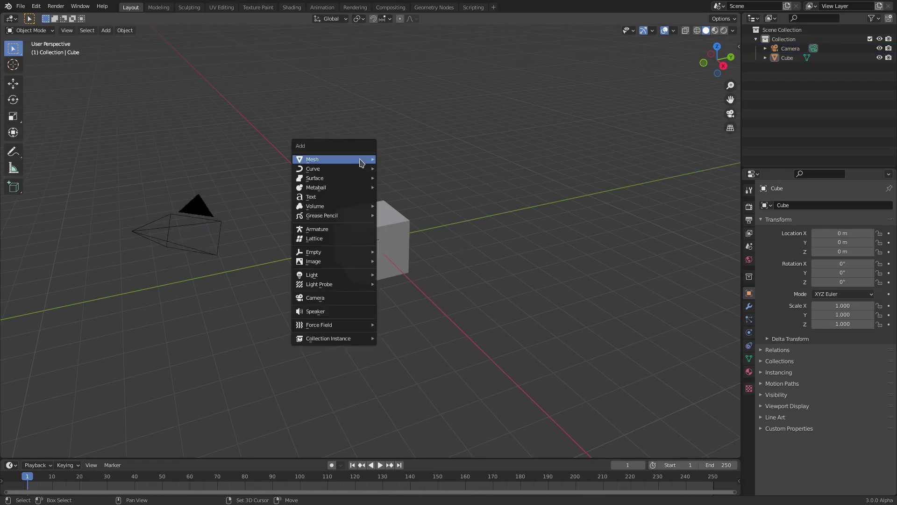
{"action": "mouse_move", "coordinate": [360, 162]}
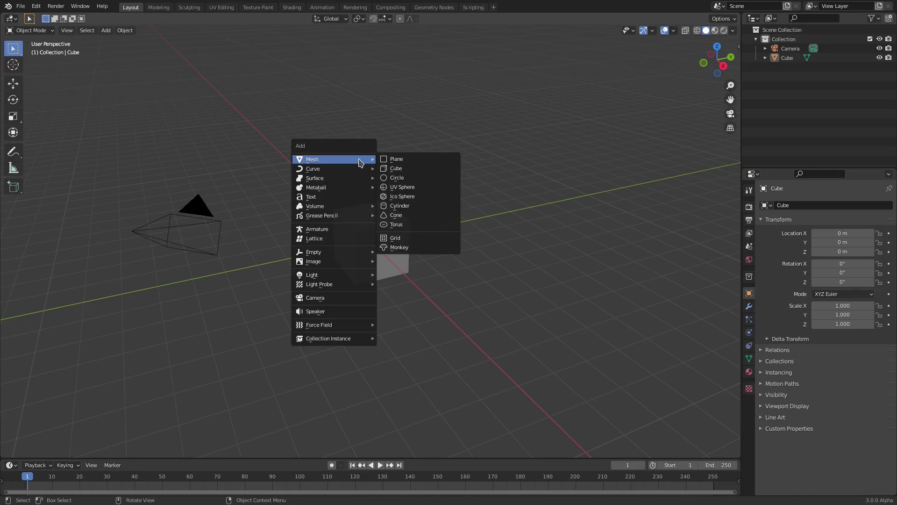
{"action": "left_click", "coordinate": [394, 161]}
{"action": "left_click", "coordinate": [800, 39]}
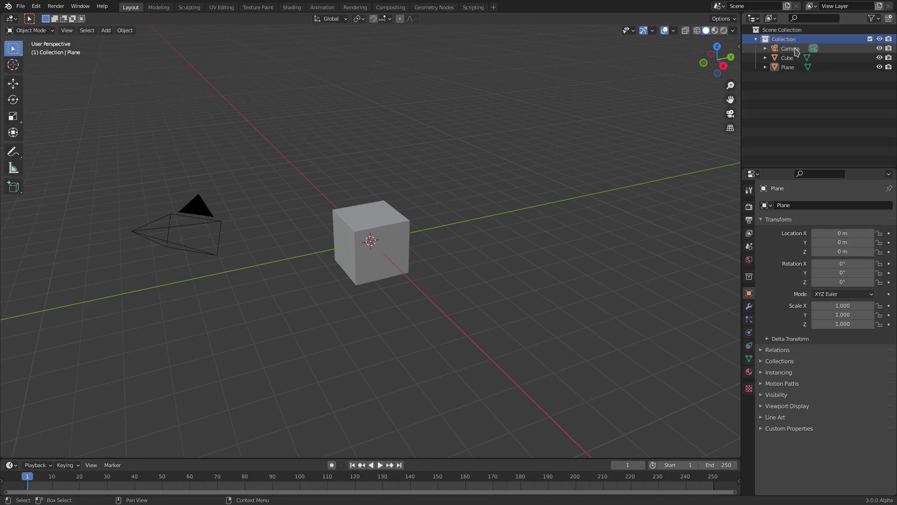
Rename the main collection to 'default'.
{"action": "left_click", "coordinate": [791, 48]}
{"action": "left_click", "coordinate": [788, 58]}
{"action": "double_click", "coordinate": [794, 39]}
{"action": "type", "text": "deal"}
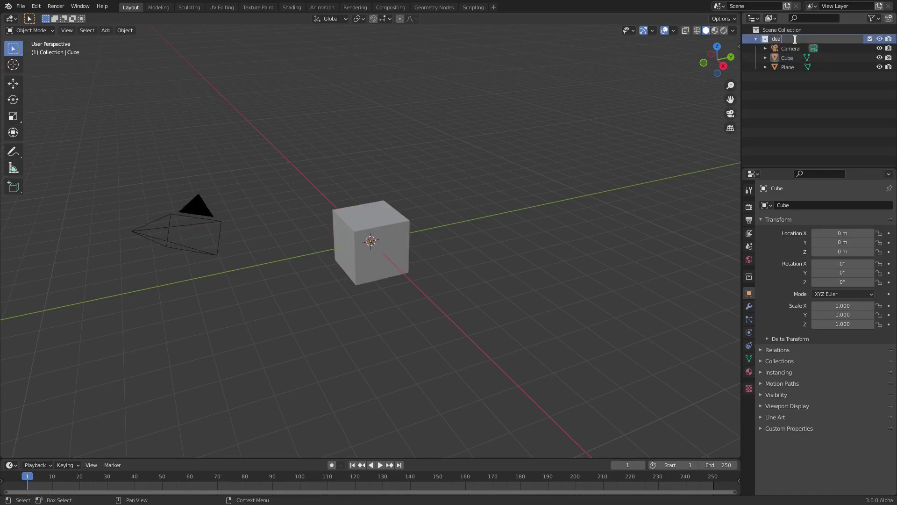
{"action": "type", "text": "ult"}
{"action": "key", "text": "Return"}
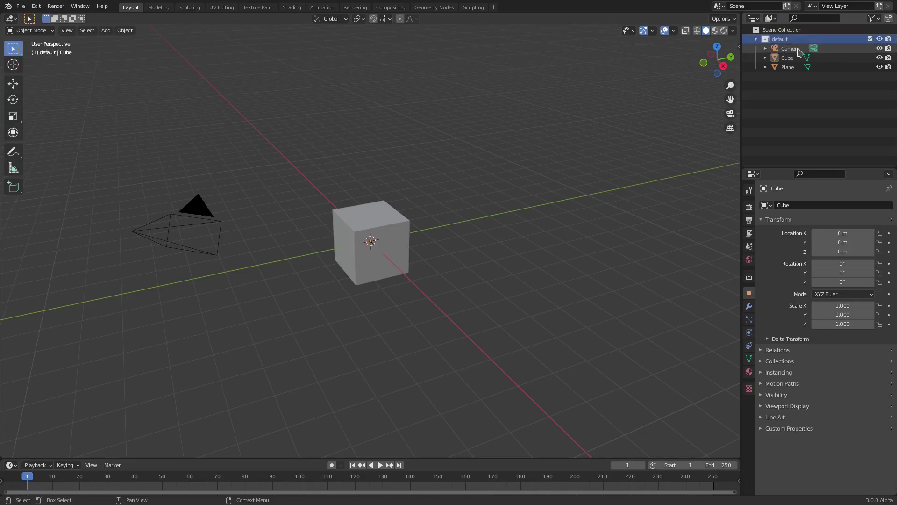
Scale the plane up into a large floor beneath the cube.
{"action": "left_click", "coordinate": [789, 48]}
{"action": "left_click", "coordinate": [787, 57]}
{"action": "left_click", "coordinate": [789, 68]}
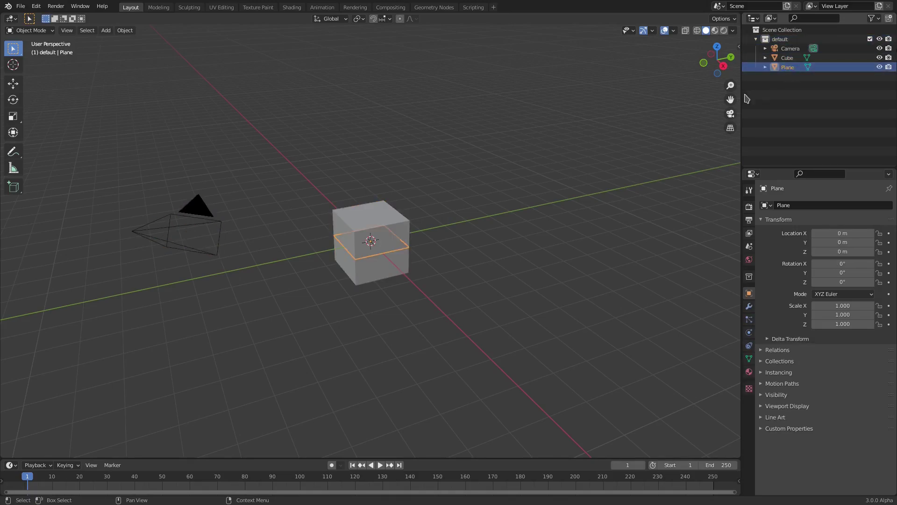
{"action": "key", "text": "s"}
{"action": "left_click", "coordinate": [641, 200]}
{"action": "left_click", "coordinate": [789, 49]}
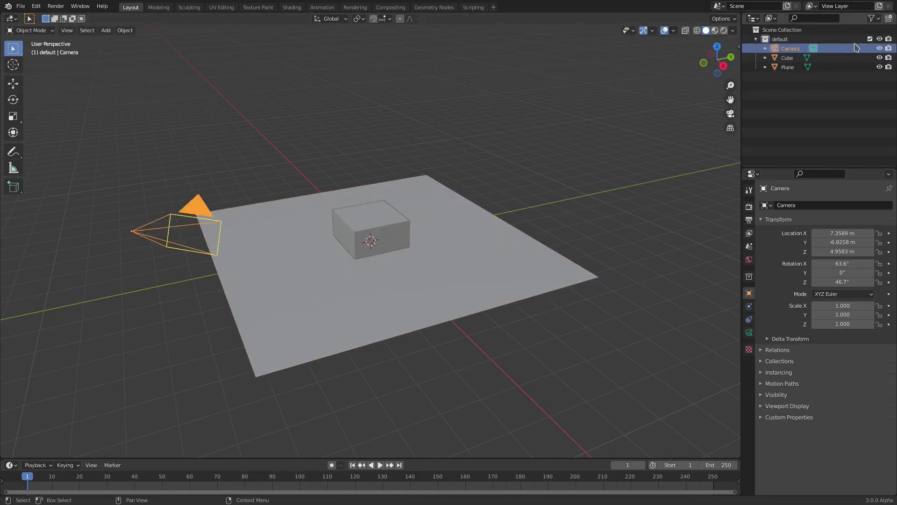
{"action": "left_click", "coordinate": [880, 40]}
{"action": "left_click", "coordinate": [879, 40]}
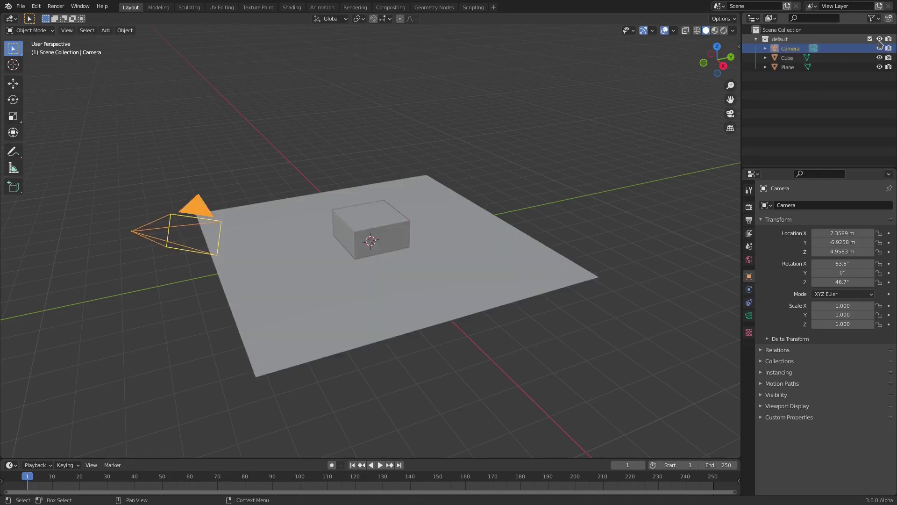
{"action": "left_click", "coordinate": [879, 40]}
{"action": "left_click", "coordinate": [880, 40]}
Create a new empty collection, Collection 2, and make it the active collection.
{"action": "right_click", "coordinate": [781, 100]}
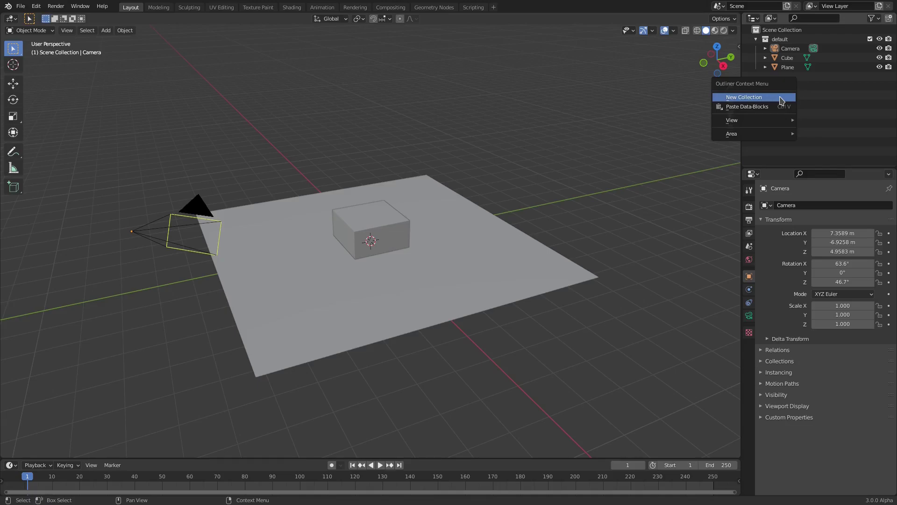
{"action": "left_click", "coordinate": [781, 98]}
{"action": "left_click", "coordinate": [805, 77]}
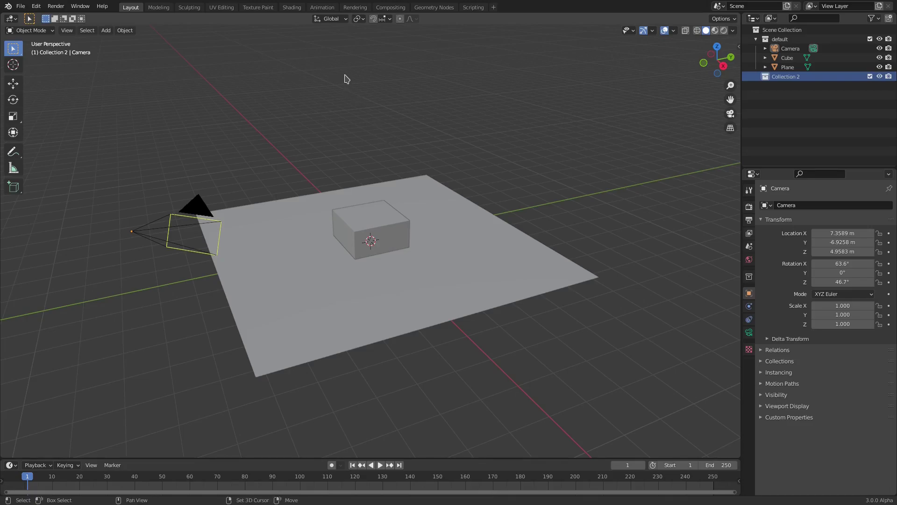
{"action": "key", "text": "shift+a"}
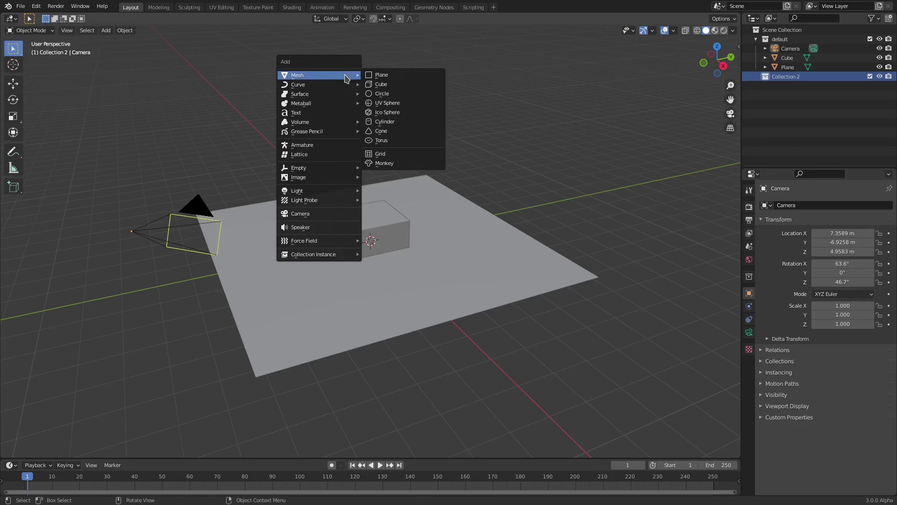
Add an enlarged monkey head beside the cube and duplicate it up to the left.
{"action": "left_click", "coordinate": [409, 163]}
{"action": "key", "text": "s"}
{"action": "left_click", "coordinate": [535, 202]}
{"action": "key", "text": "g"}
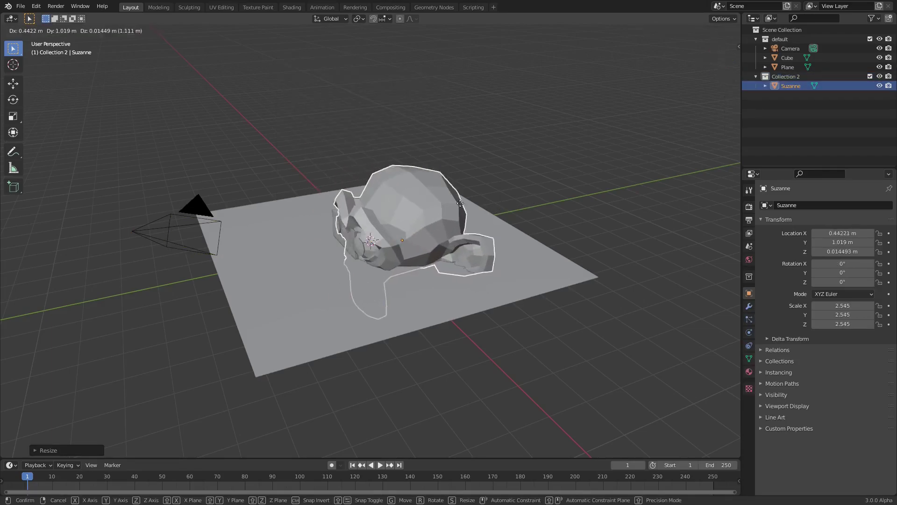
{"action": "left_click", "coordinate": [658, 197]}
{"action": "left_click", "coordinate": [879, 76]}
{"action": "left_click", "coordinate": [879, 77]}
{"action": "left_click", "coordinate": [880, 77]}
{"action": "left_click", "coordinate": [879, 76]}
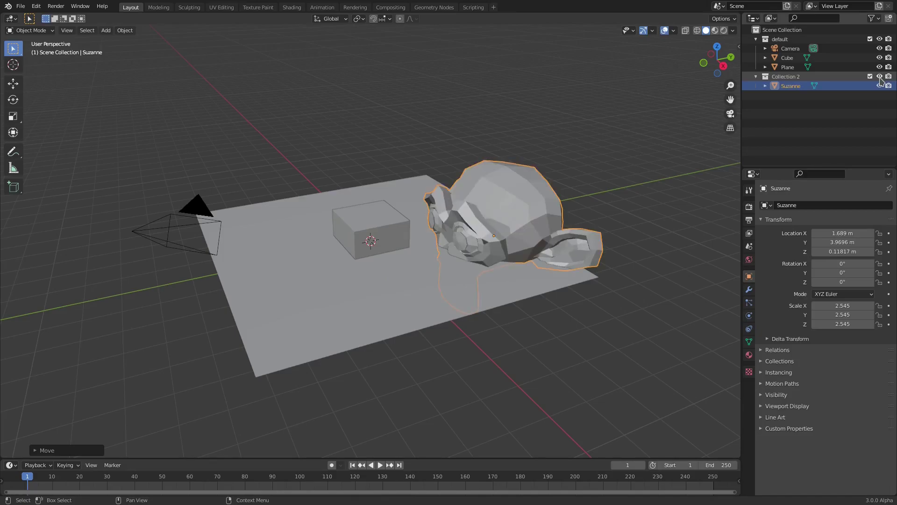
{"action": "key", "text": "shift+d"}
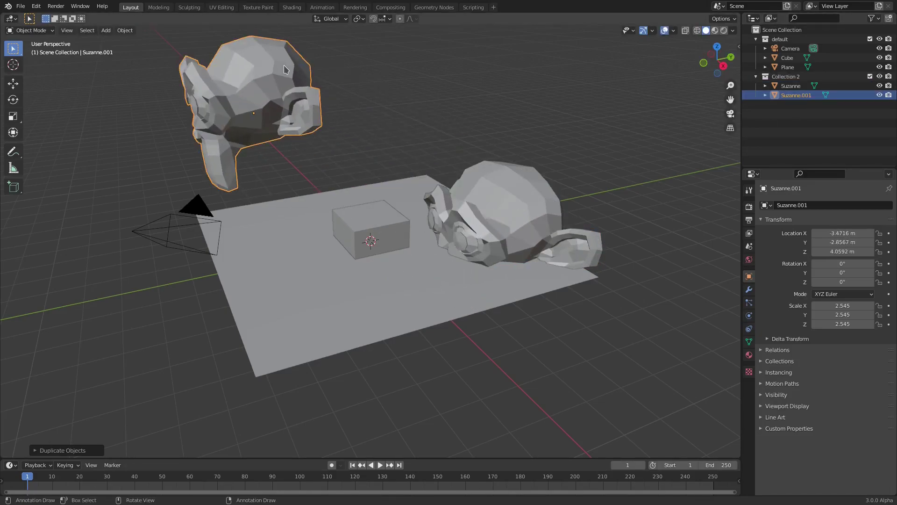
{"action": "left_click", "coordinate": [286, 68]}
Add a point light and move it into Collection 2.
{"action": "key", "text": "shift+a"}
{"action": "mouse_move", "coordinate": [327, 206]}
{"action": "left_click", "coordinate": [397, 206]}
{"action": "key", "text": "g"}
{"action": "left_click", "coordinate": [411, 47]}
{"action": "left_click_drag", "start_coordinate": [815, 96], "coordinate": [795, 78]}
{"action": "left_click", "coordinate": [819, 107]}
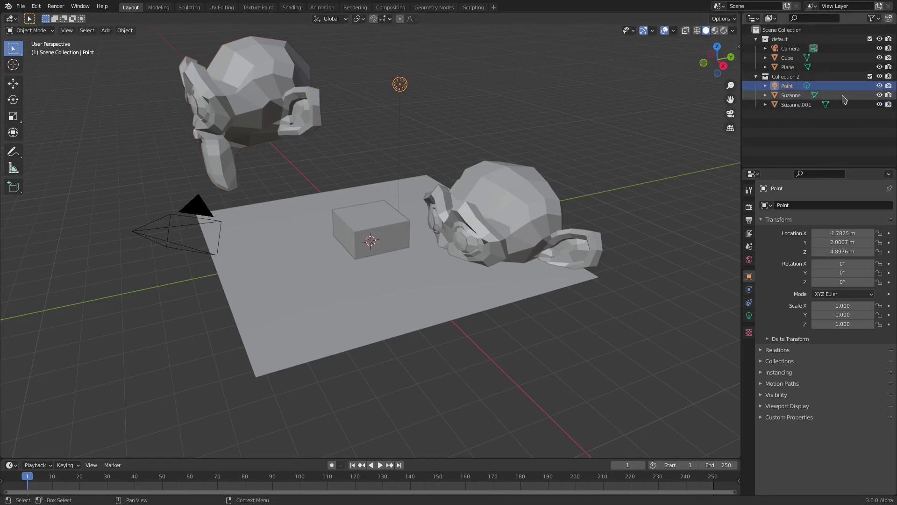
{"action": "left_click", "coordinate": [795, 79]}
Delete the point light from Collection 2.
{"action": "left_click", "coordinate": [879, 76]}
{"action": "left_click", "coordinate": [879, 76]}
{"action": "left_click", "coordinate": [879, 77]}
{"action": "left_click", "coordinate": [879, 77]}
{"action": "left_click", "coordinate": [879, 77]}
{"action": "left_click", "coordinate": [879, 77]}
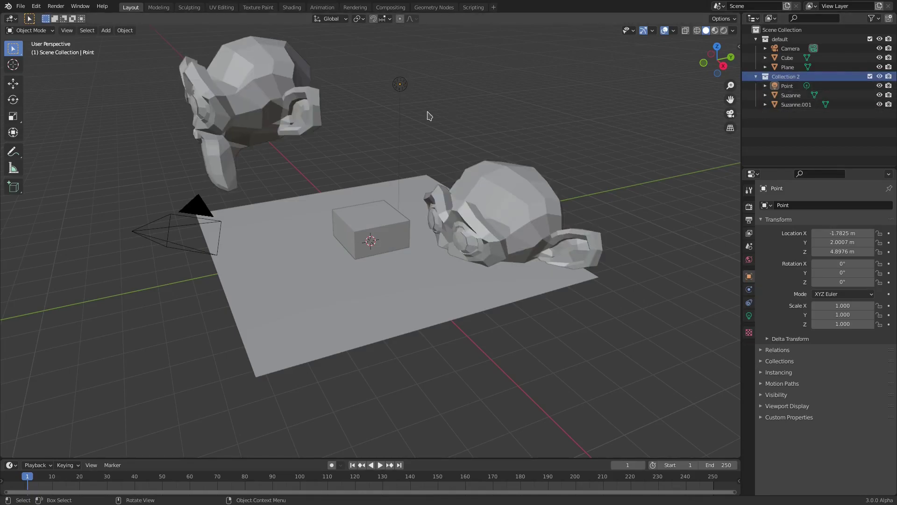
{"action": "left_click", "coordinate": [405, 94]}
{"action": "key", "text": "Delete"}
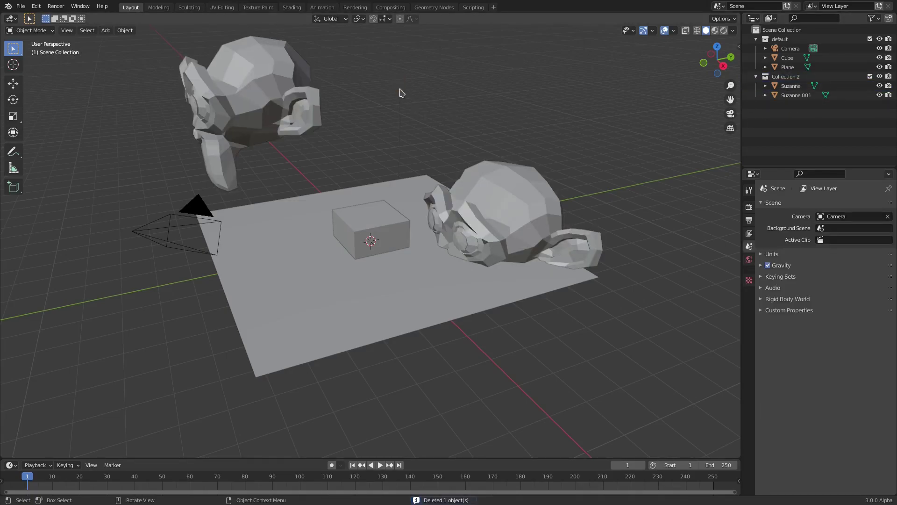
Turn on Transparent in the Render Properties Film panel.
{"action": "left_click", "coordinate": [794, 76]}
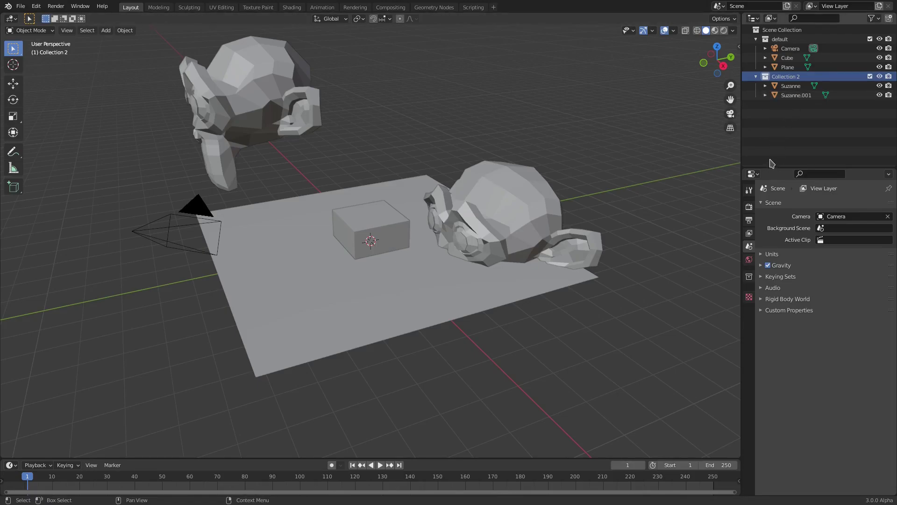
{"action": "left_click", "coordinate": [749, 208]}
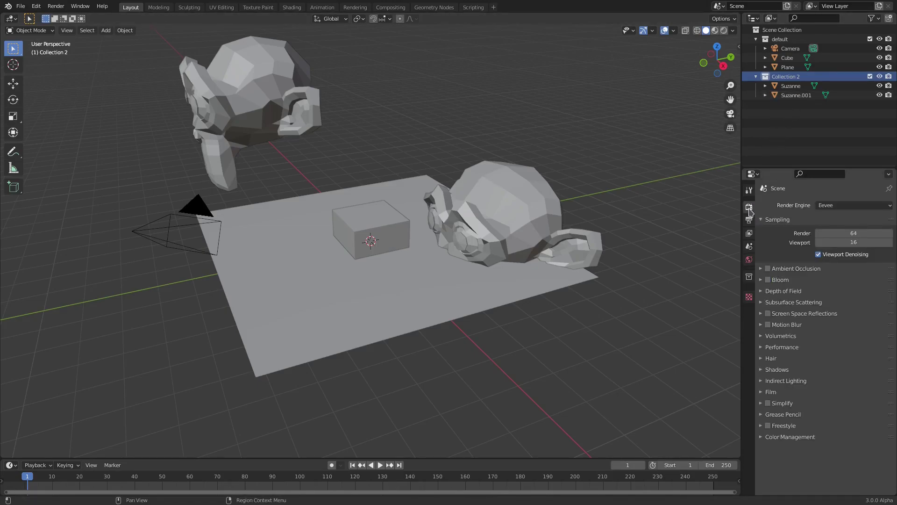
{"action": "left_click", "coordinate": [789, 393]}
{"action": "left_click", "coordinate": [815, 416]}
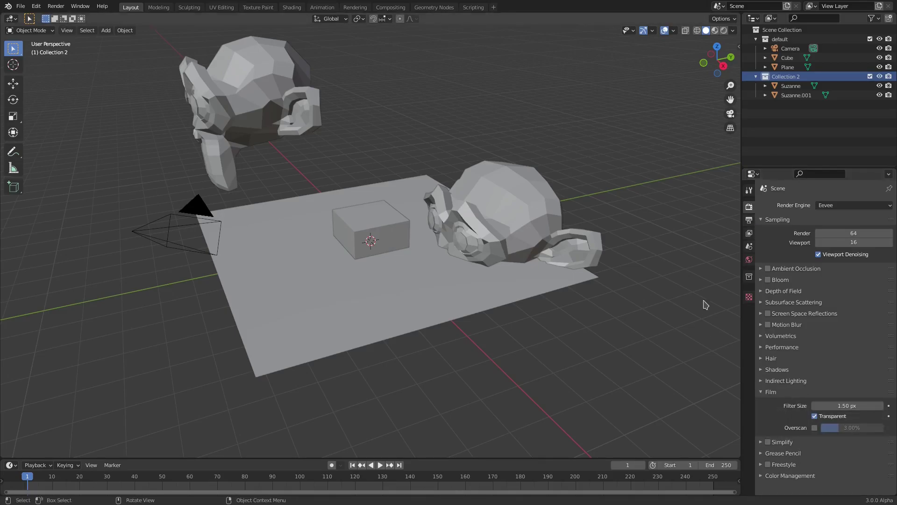
Switch to rendered preview and enlarge the floor plane further.
{"action": "left_click", "coordinate": [724, 30]}
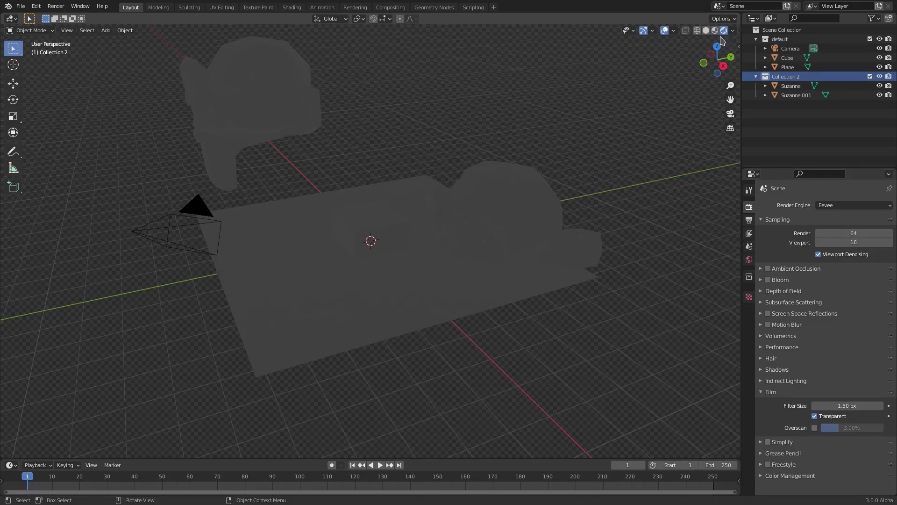
{"action": "middle_click_drag", "start_coordinate": [481, 308], "coordinate": [523, 241]}
{"action": "left_click", "coordinate": [384, 299]}
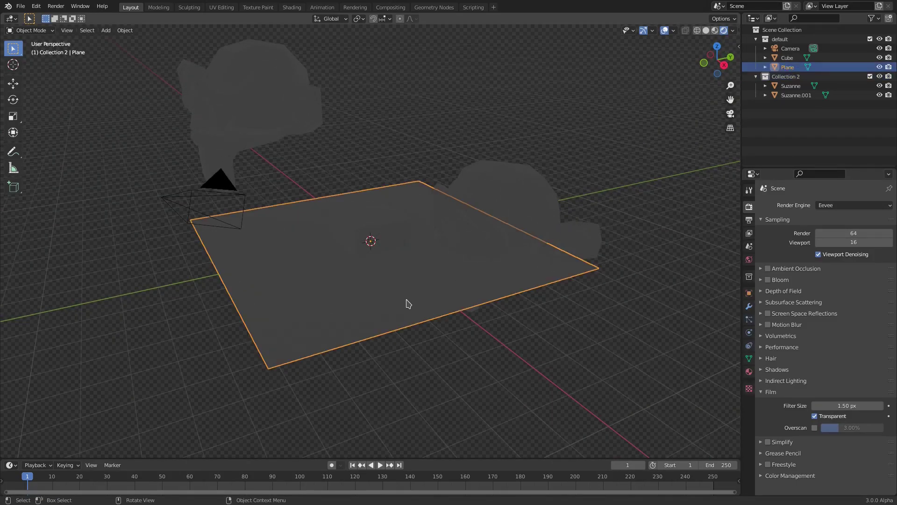
{"action": "key", "text": "s"}
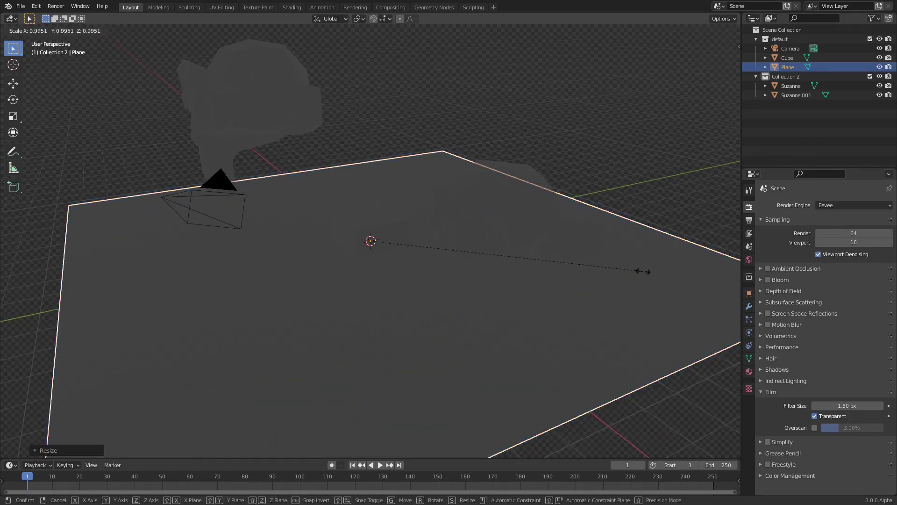
{"action": "left_click", "coordinate": [544, 273]}
Add a point light above the plane and move it into the default collection.
{"action": "key", "text": "shift+a"}
{"action": "mouse_move", "coordinate": [444, 187]}
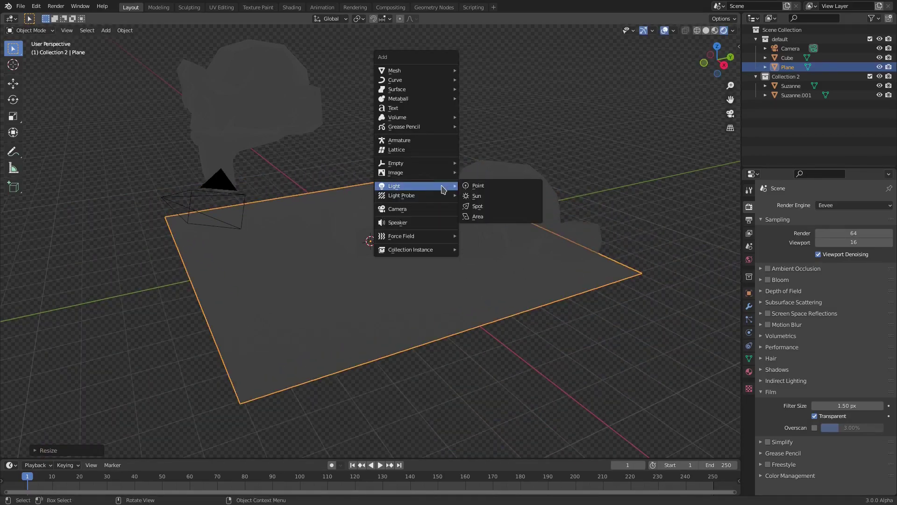
{"action": "left_click", "coordinate": [479, 186]}
{"action": "key", "text": "g"}
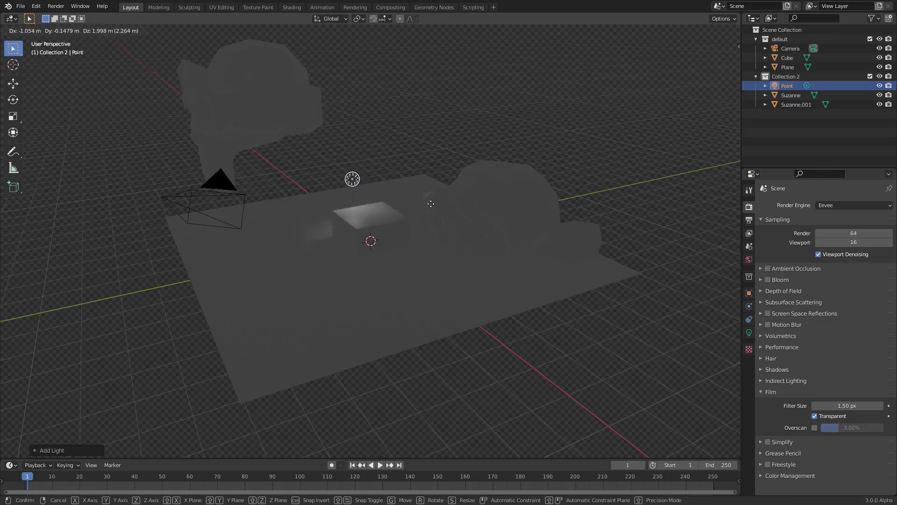
{"action": "left_click", "coordinate": [392, 201]}
{"action": "left_click_drag", "start_coordinate": [786, 86], "coordinate": [780, 40]}
Rename Collection 2 to 'holdout'.
{"action": "double_click", "coordinate": [788, 86]}
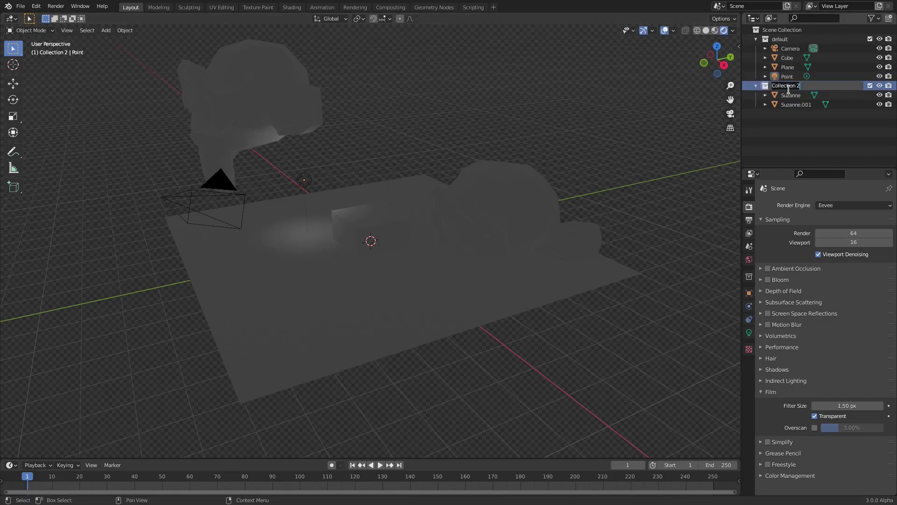
{"action": "type", "text": "HOldout"}
{"action": "key", "text": "Return"}
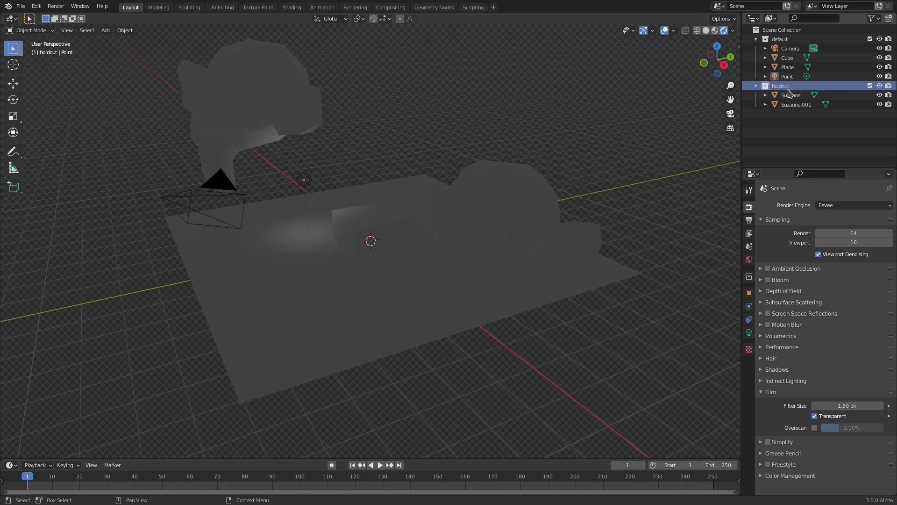
{"action": "middle_click_drag", "start_coordinate": [592, 144], "coordinate": [677, 178]}
Tick Holdout in the holdout collection's Collection properties, making both monkeys cutouts.
{"action": "left_click", "coordinate": [749, 233]}
{"action": "left_click", "coordinate": [749, 247]}
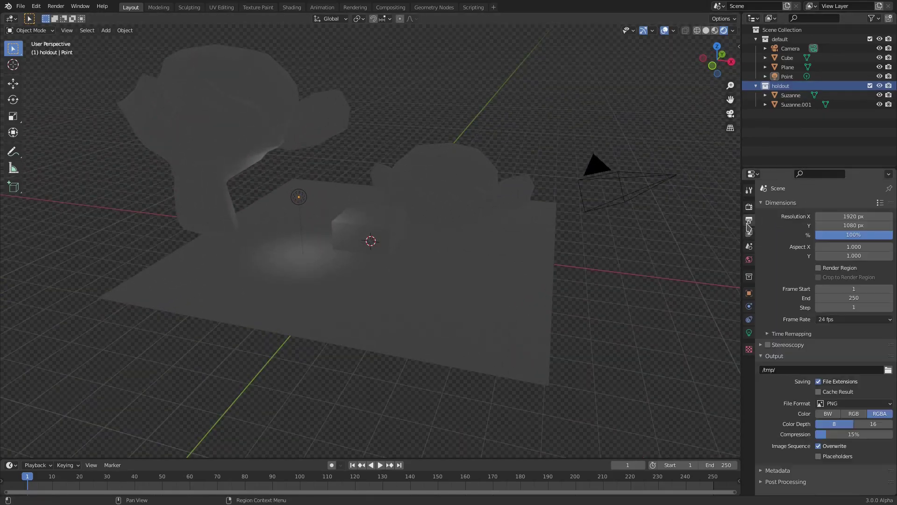
{"action": "left_click", "coordinate": [749, 259]}
{"action": "left_click", "coordinate": [749, 276]}
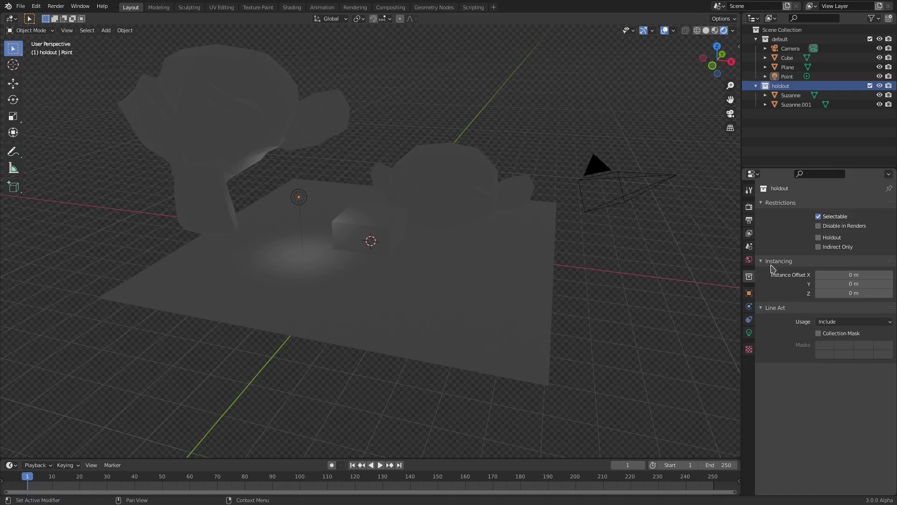
{"action": "left_click", "coordinate": [821, 239]}
{"action": "middle_click_drag", "start_coordinate": [602, 213], "coordinate": [632, 233]}
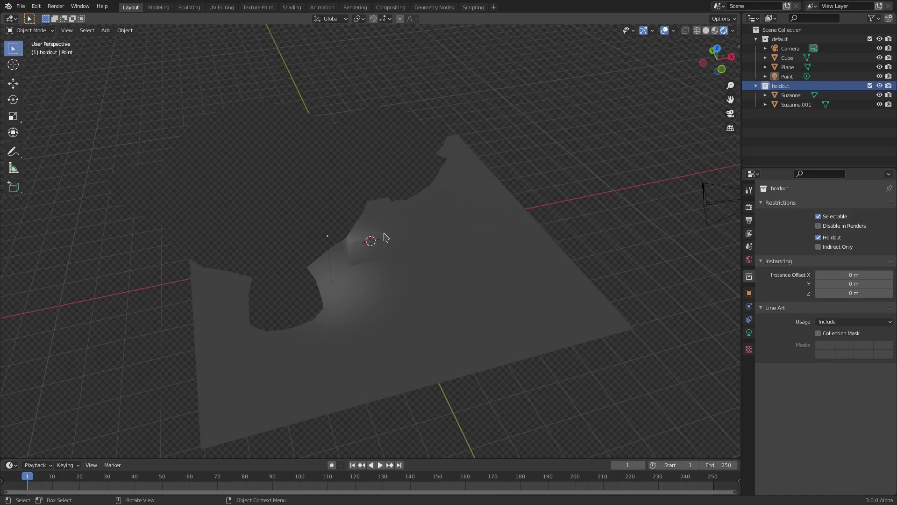
{"action": "middle_click_drag", "start_coordinate": [547, 236], "coordinate": [499, 242]}
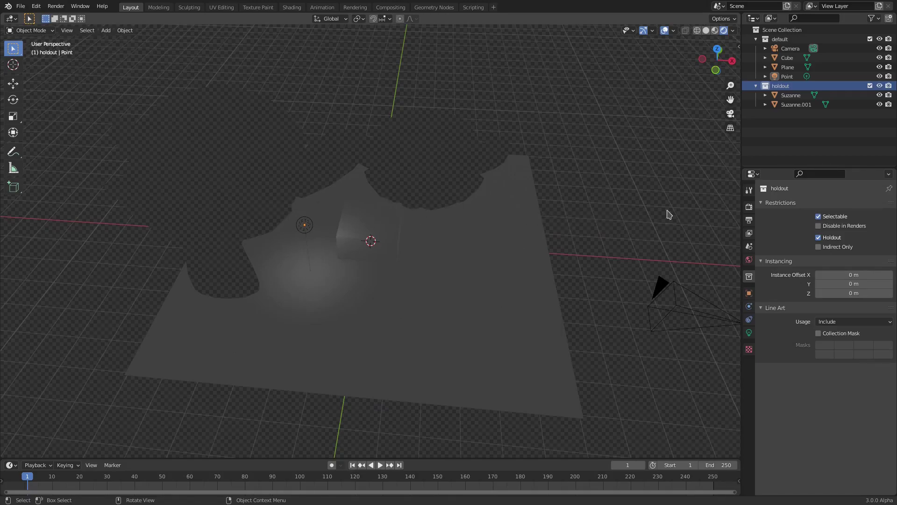
{"action": "left_click", "coordinate": [794, 204]}
{"action": "left_click", "coordinate": [794, 204]}
{"action": "left_click", "coordinate": [714, 31]}
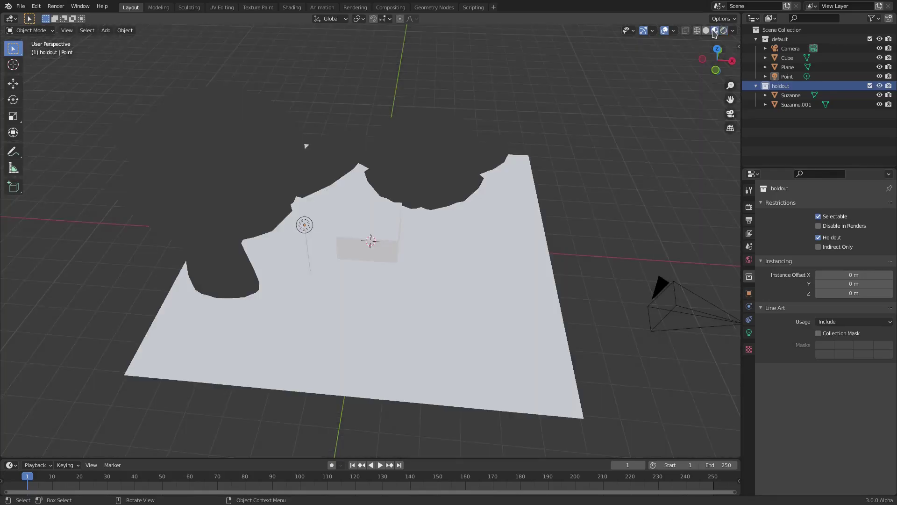
{"action": "middle_click_drag", "start_coordinate": [470, 118], "coordinate": [715, 59]}
{"action": "left_click", "coordinate": [724, 31]}
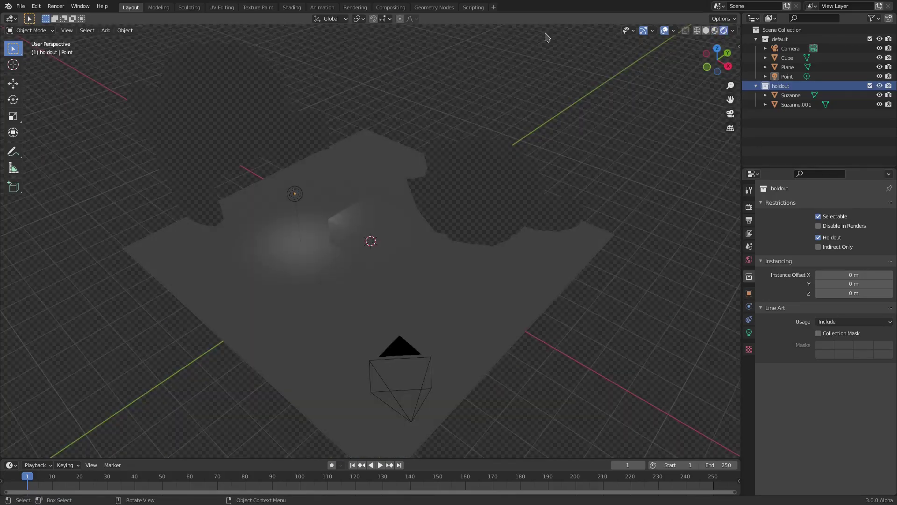
{"action": "left_click", "coordinate": [55, 6]}
{"action": "left_click", "coordinate": [53, 19]}
{"action": "scroll", "coordinate": [590, 148], "scroll_direction": "down", "scroll_amount": 3}
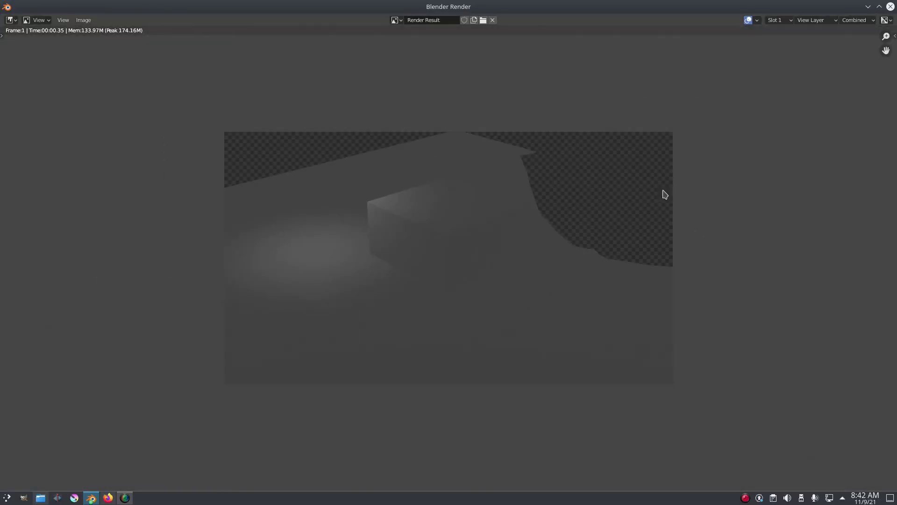
{"action": "left_click", "coordinate": [890, 6]}
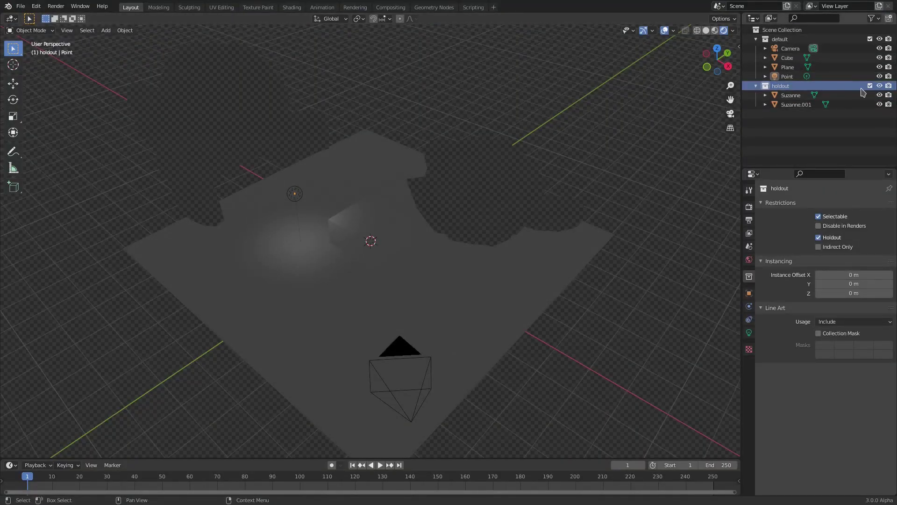
Move the Holdout setting from the holdout collection to the default collection.
{"action": "left_click", "coordinate": [818, 238]}
{"action": "key", "text": "Up"}
{"action": "key", "text": "Up"}
{"action": "key", "text": "Up"}
{"action": "key", "text": "Up"}
{"action": "key", "text": "Up"}
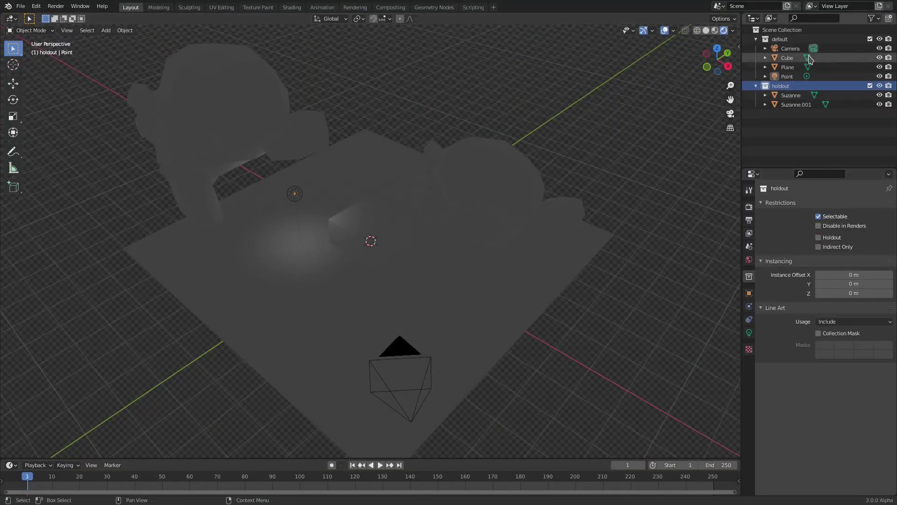
{"action": "left_click", "coordinate": [818, 237]}
{"action": "middle_click_drag", "start_coordinate": [444, 182], "coordinate": [450, 135]}
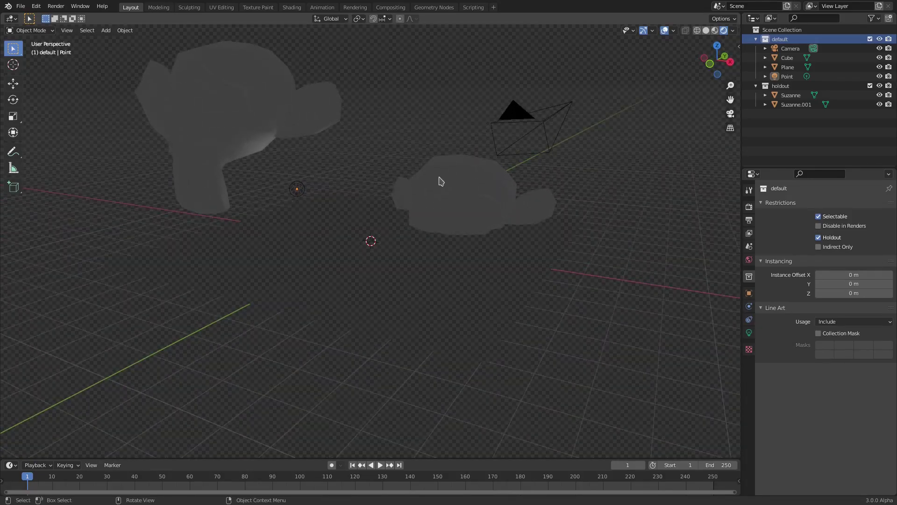
{"action": "left_click", "coordinate": [299, 189]}
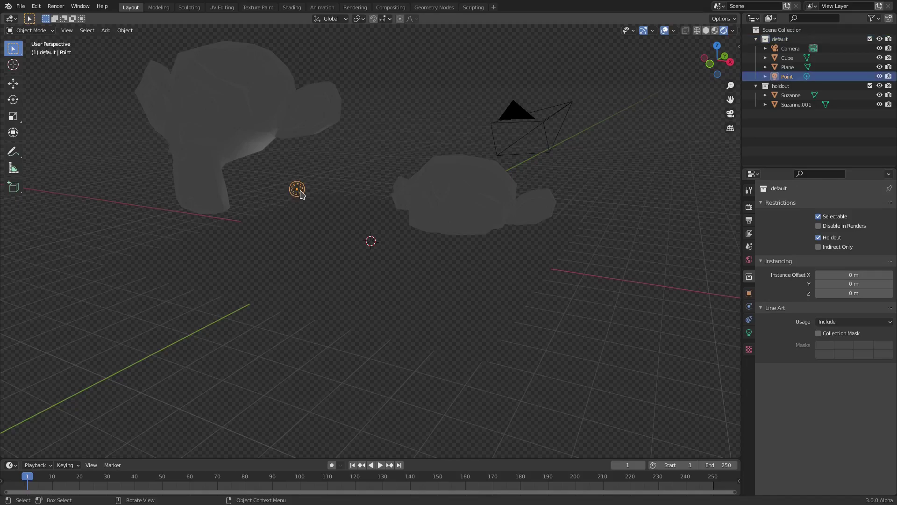
Raise the point light's power to 154.4 W.
{"action": "left_click", "coordinate": [749, 332]}
{"action": "left_click_drag", "start_coordinate": [831, 266], "coordinate": [864, 266]}
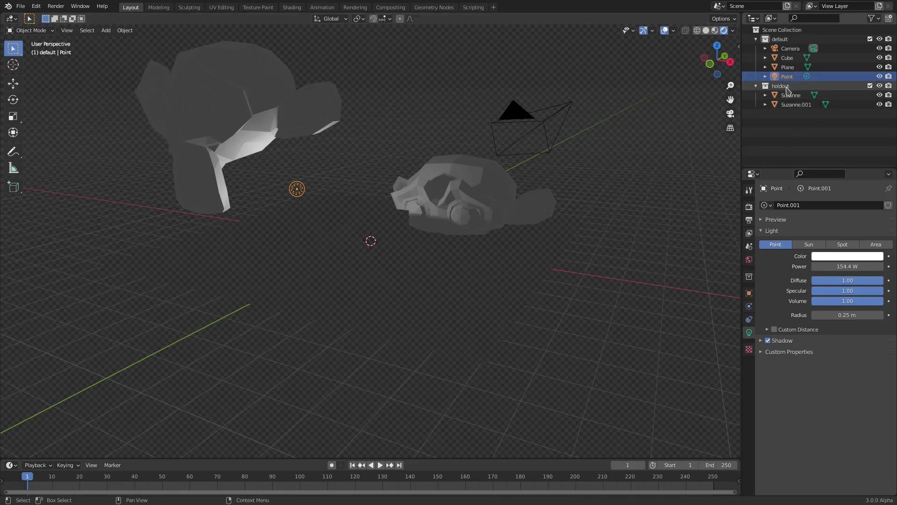
{"action": "left_click", "coordinate": [786, 88]}
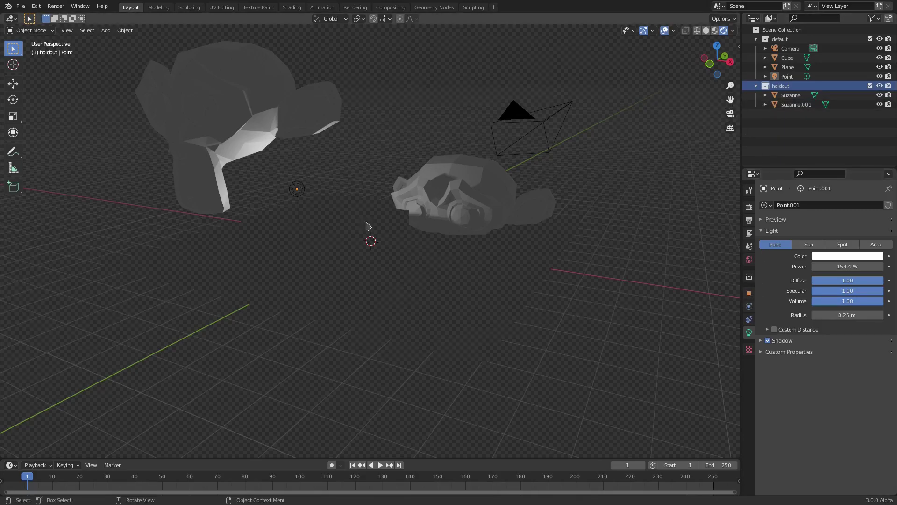
Move the point light higher, toward the upper right.
{"action": "left_click", "coordinate": [296, 188]}
{"action": "key", "text": "g"}
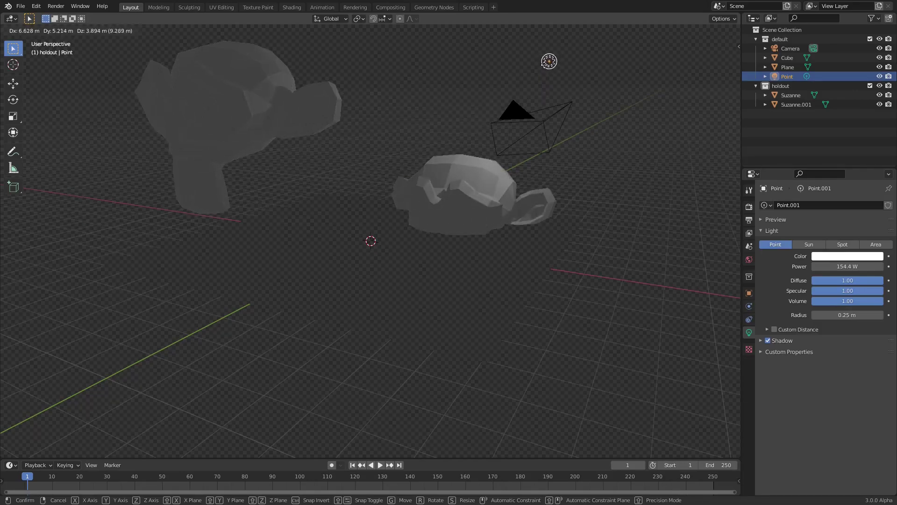
{"action": "left_click", "coordinate": [414, 81]}
Place the cube directly in front of the lower monkey head and show its Material properties.
{"action": "left_click", "coordinate": [386, 234]}
{"action": "key", "text": "g"}
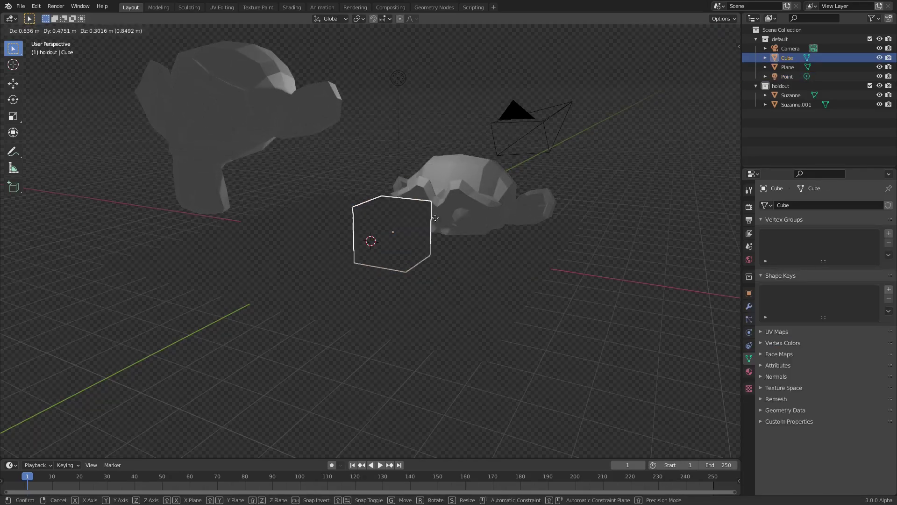
{"action": "left_click", "coordinate": [492, 216]}
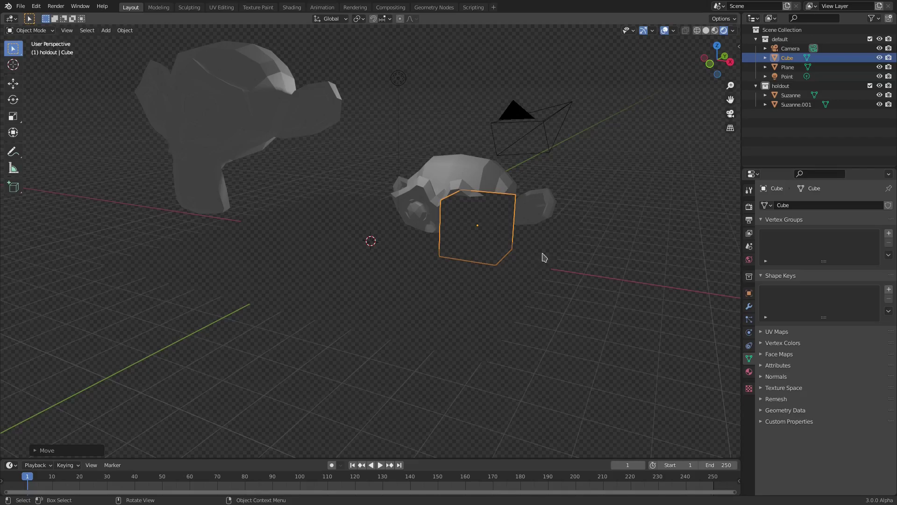
{"action": "left_click", "coordinate": [748, 372]}
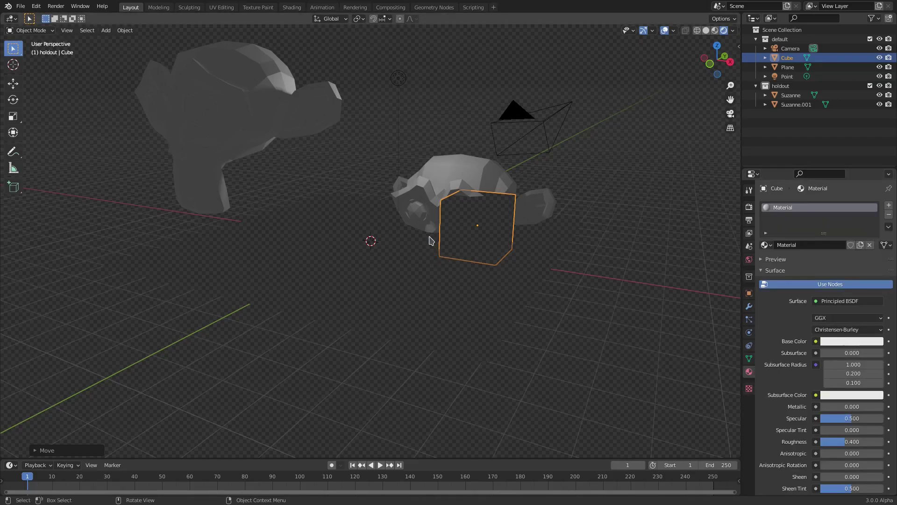
{"action": "scroll", "coordinate": [505, 237], "scroll_direction": "up", "scroll_amount": 2}
{"action": "left_click", "coordinate": [788, 105]}
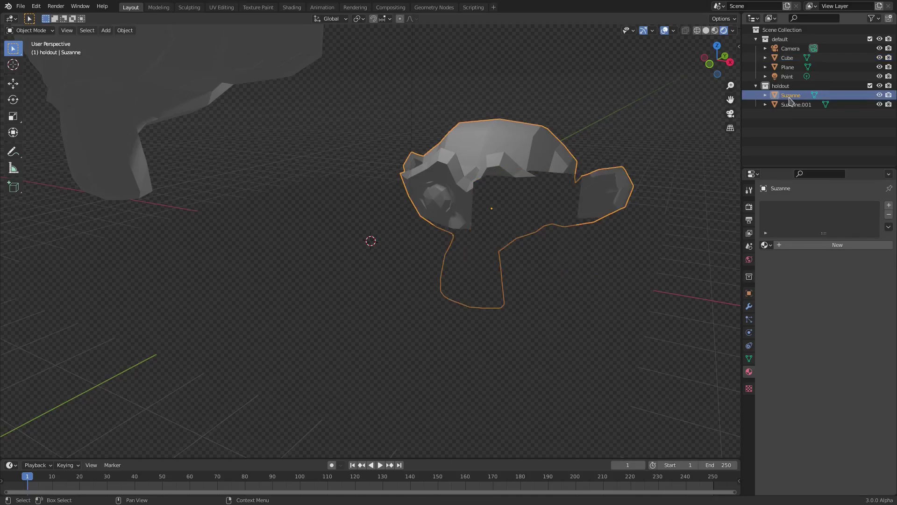
{"action": "left_click", "coordinate": [789, 49]}
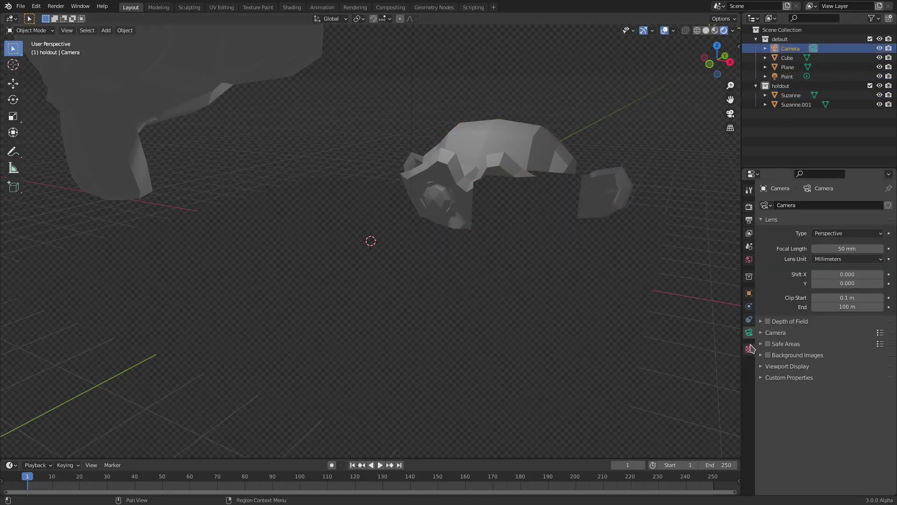
{"action": "left_click", "coordinate": [548, 229]}
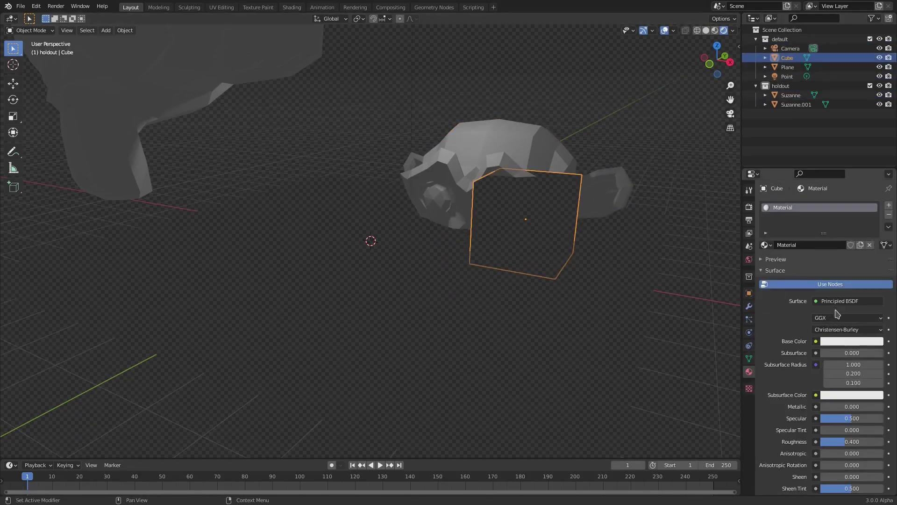
{"action": "scroll", "coordinate": [840, 350], "scroll_direction": "down", "scroll_amount": 3}
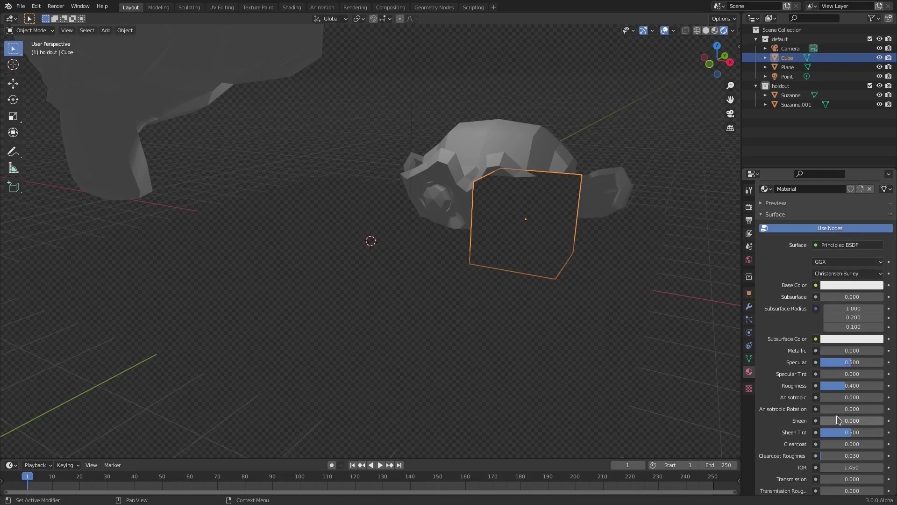
{"action": "middle_click_drag", "start_coordinate": [696, 224], "coordinate": [661, 216]}
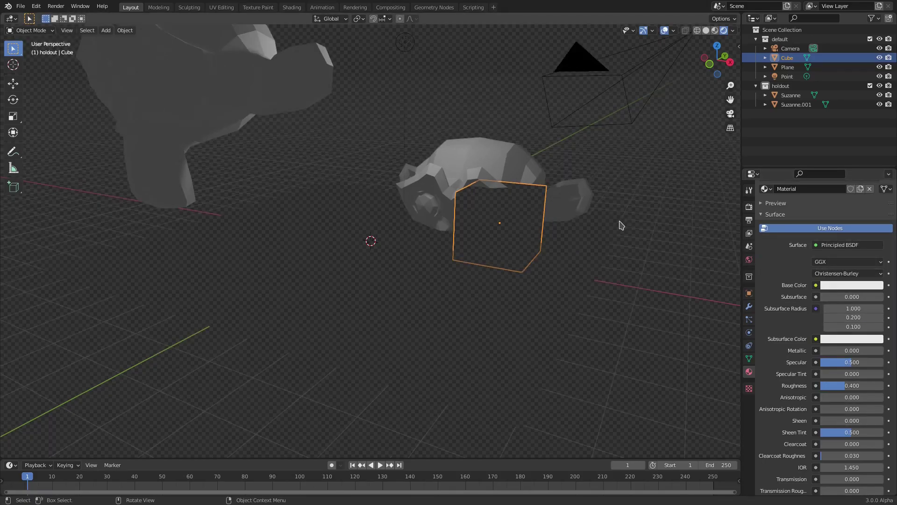